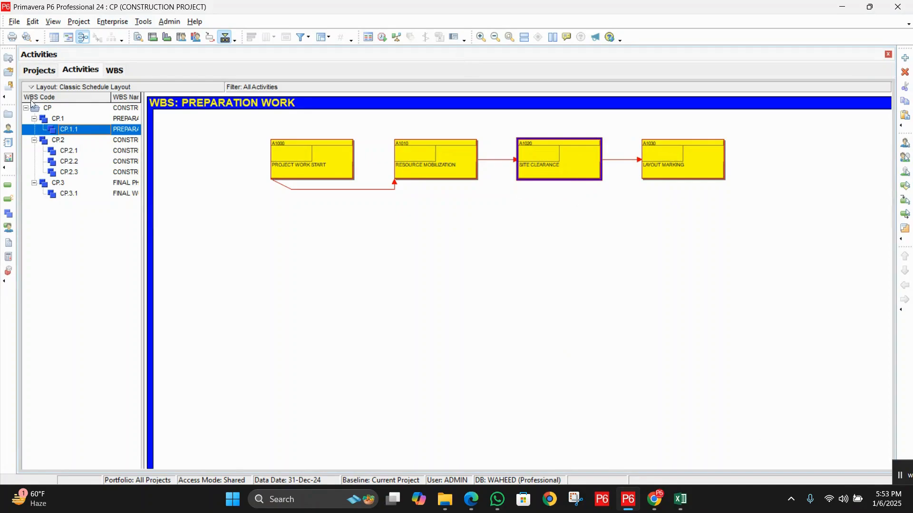
- Show the CONSTRUCTION WORK BL-A activities in the Activity Network, enlarged, with the WBS names fully readable
{"action": "left_click", "coordinate": [66, 37]}
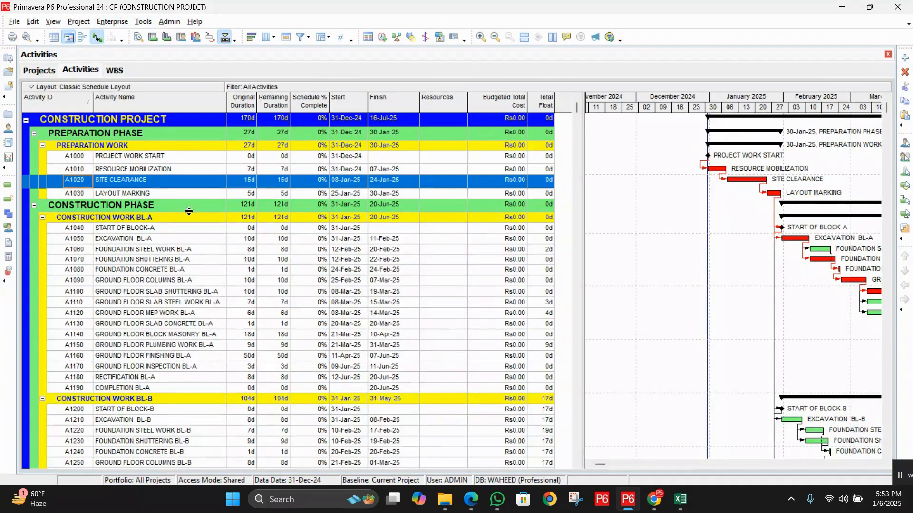
{"action": "left_click", "coordinate": [83, 38]}
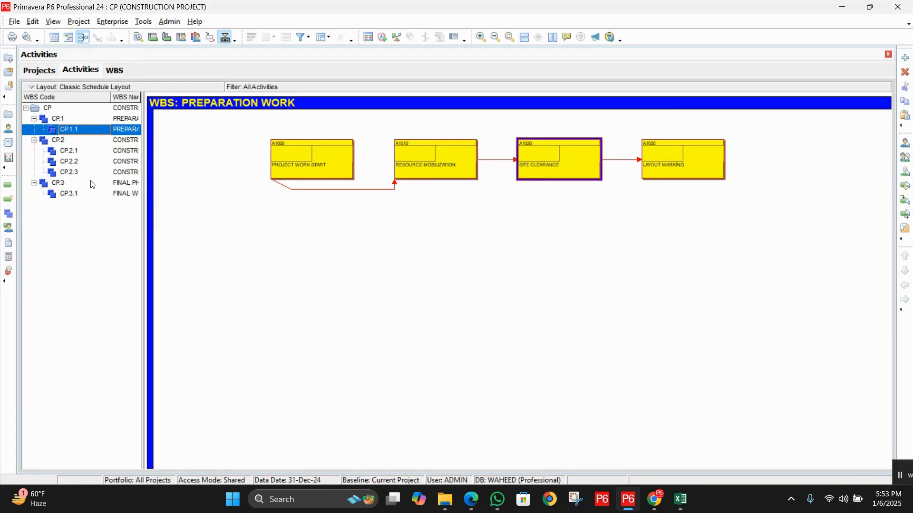
{"action": "left_click", "coordinate": [123, 153]}
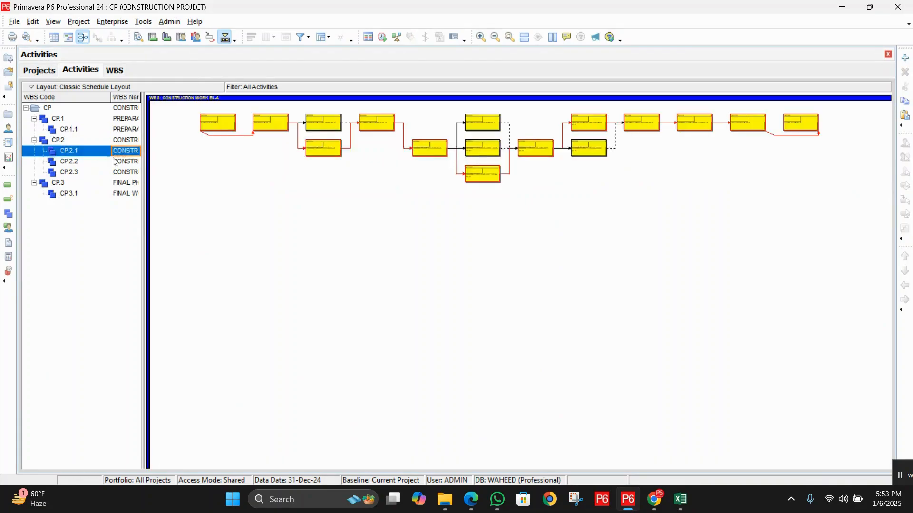
{"action": "left_click_drag", "start_coordinate": [146, 159], "coordinate": [241, 164]}
{"action": "left_click", "coordinate": [481, 40]}
{"action": "left_click", "coordinate": [480, 42]}
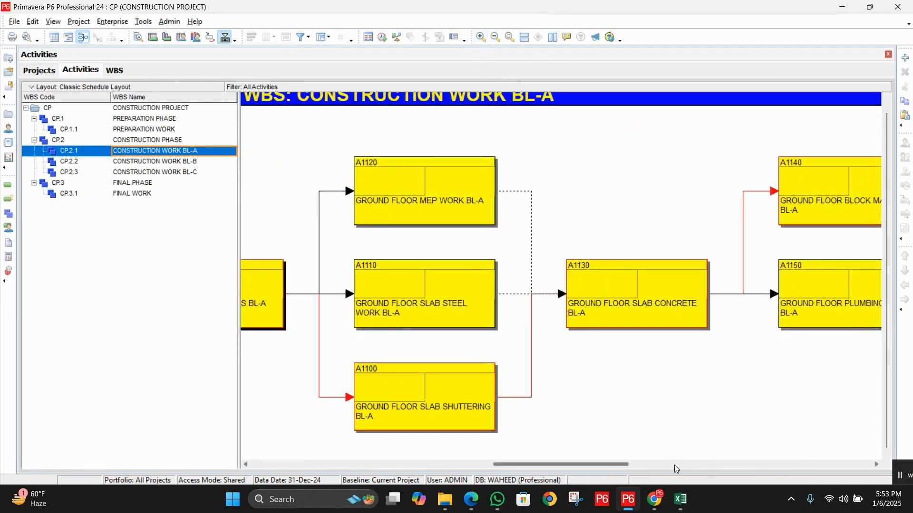
{"action": "left_click_drag", "start_coordinate": [607, 464], "coordinate": [519, 464]}
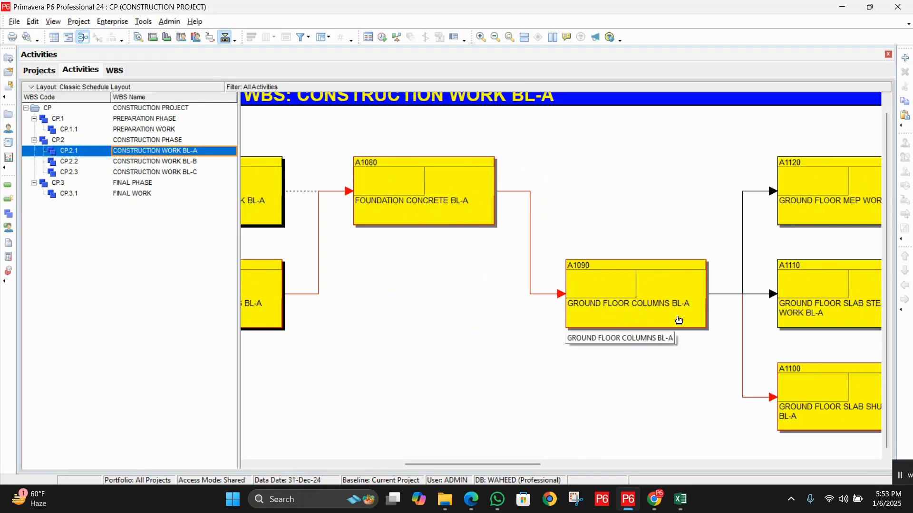
- Set a lag of 7 on the relationship from FOUNDATION CONCRETE BL-A to GROUND FLOOR COLUMNS BL-A
{"action": "left_click", "coordinate": [531, 196]}
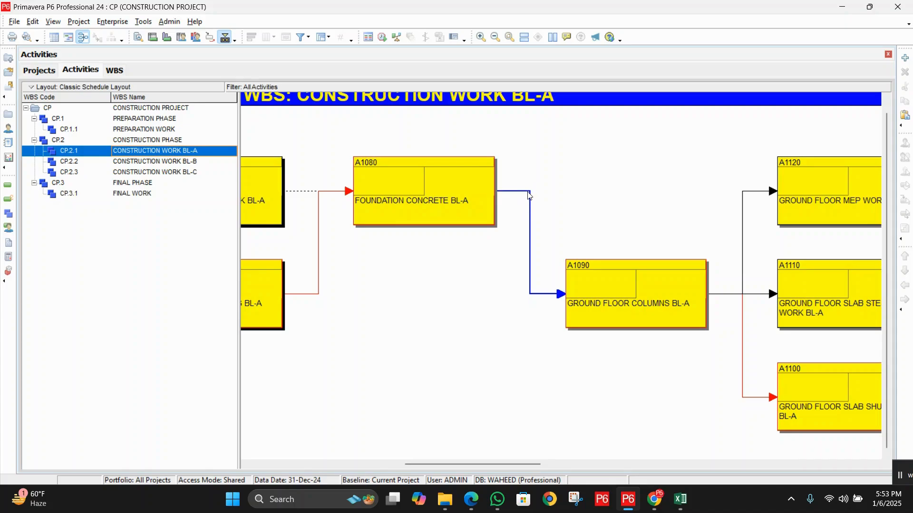
{"action": "double_click", "coordinate": [529, 195]}
{"action": "mouse_move", "coordinate": [412, 326]}
{"action": "left_mouse_down"}
{"action": "mouse_move", "coordinate": [417, 308]}
{"action": "mouse_move", "coordinate": [424, 330]}
{"action": "left_mouse_up"}
{"action": "left_click", "coordinate": [471, 408]}
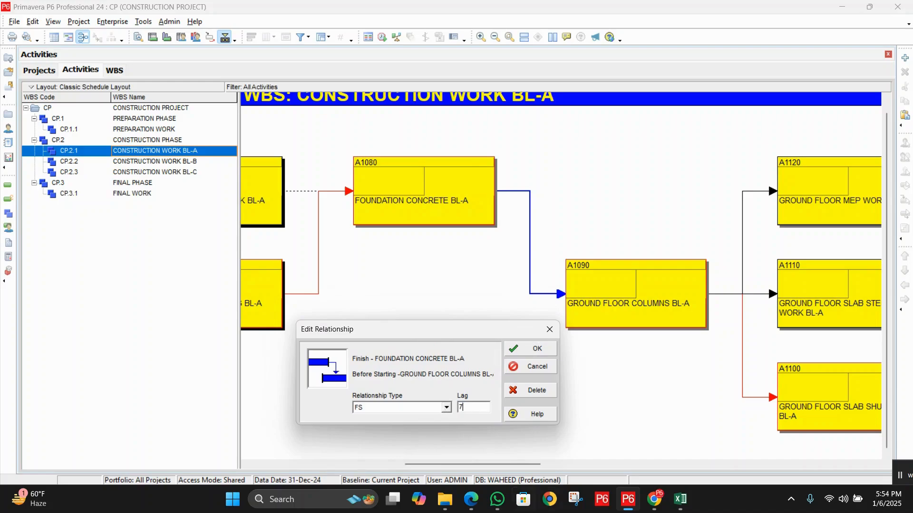
{"action": "left_click", "coordinate": [534, 352]}
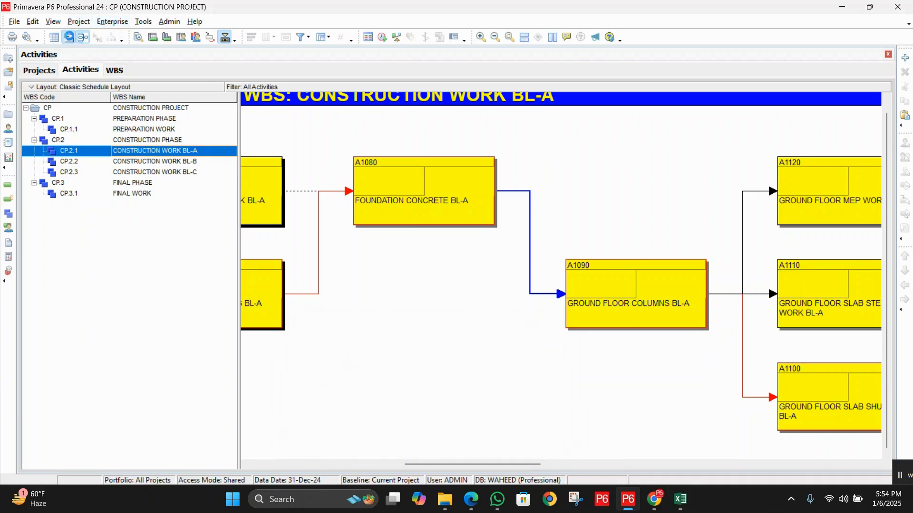
- Switch to the Gantt chart view and reschedule the project, checking the overall original duration
{"action": "left_click", "coordinate": [69, 38]}
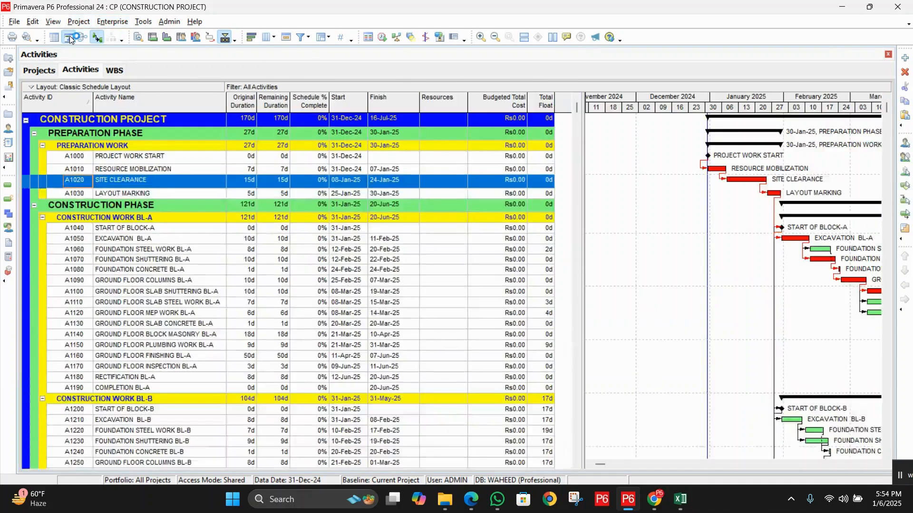
{"action": "left_click", "coordinate": [382, 38]}
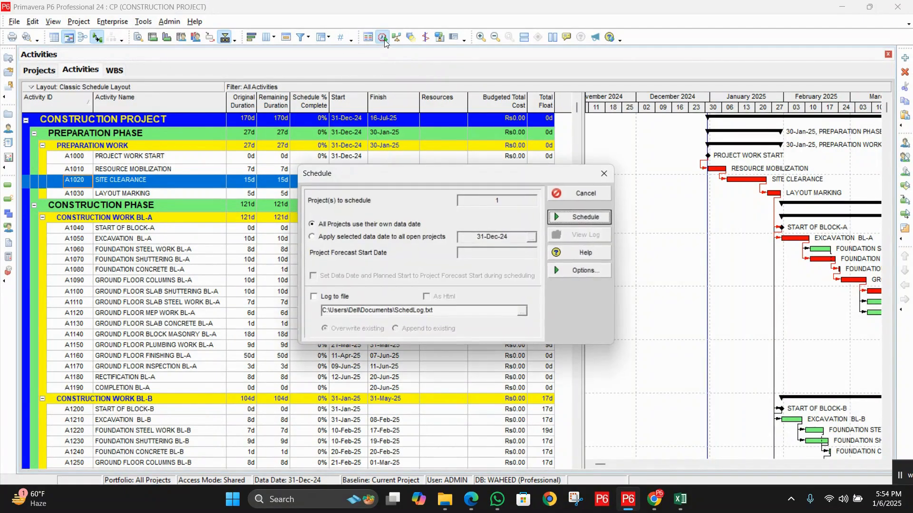
{"action": "left_click", "coordinate": [581, 217]}
{"action": "left_click", "coordinate": [246, 121]}
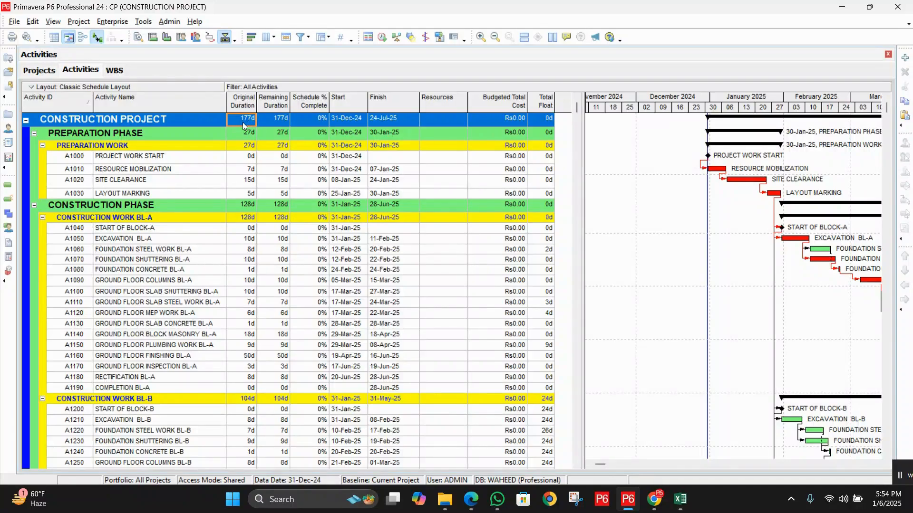
- Open the activity details of FOUNDATION CONCRETE BL-A and set the lag to its successor GROUND FLOOR COLUMNS BL-A to 0
{"action": "left_click", "coordinate": [191, 249]}
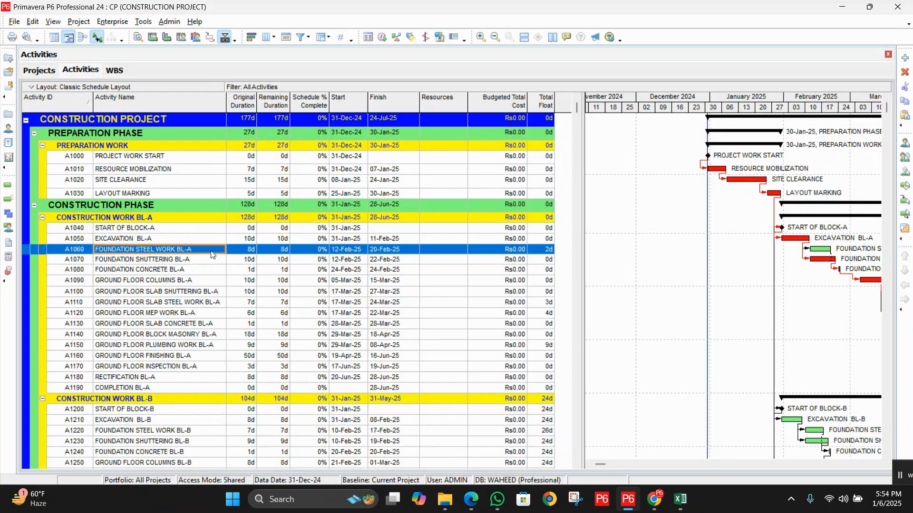
{"action": "left_click", "coordinate": [188, 270]}
{"action": "right_click", "coordinate": [170, 270]}
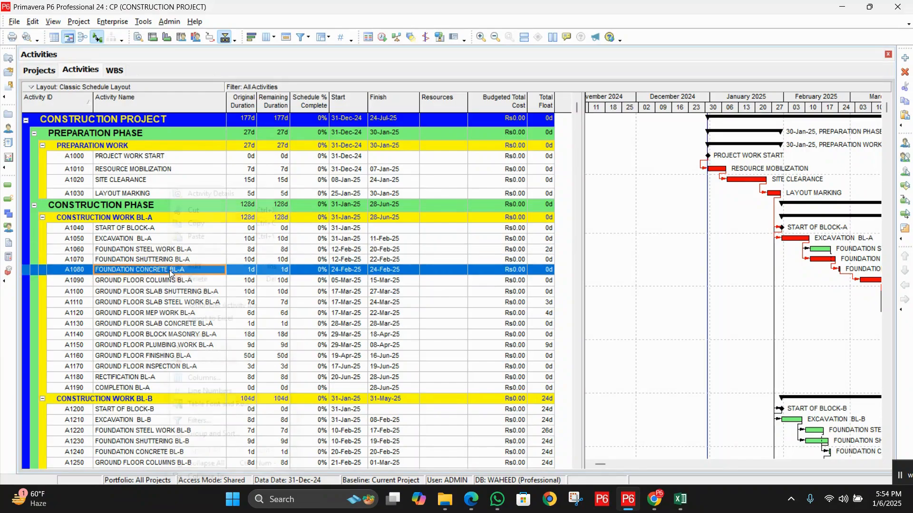
{"action": "left_click", "coordinate": [209, 195]}
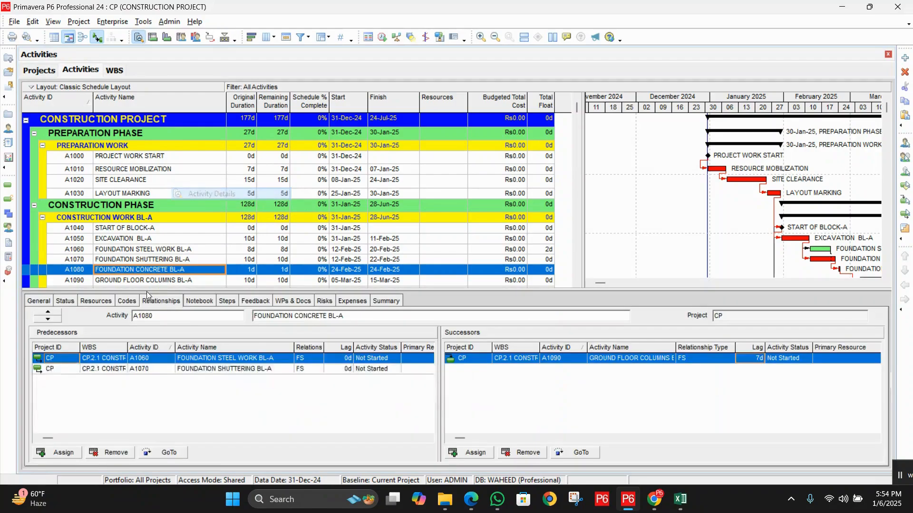
{"action": "left_click", "coordinate": [753, 359]}
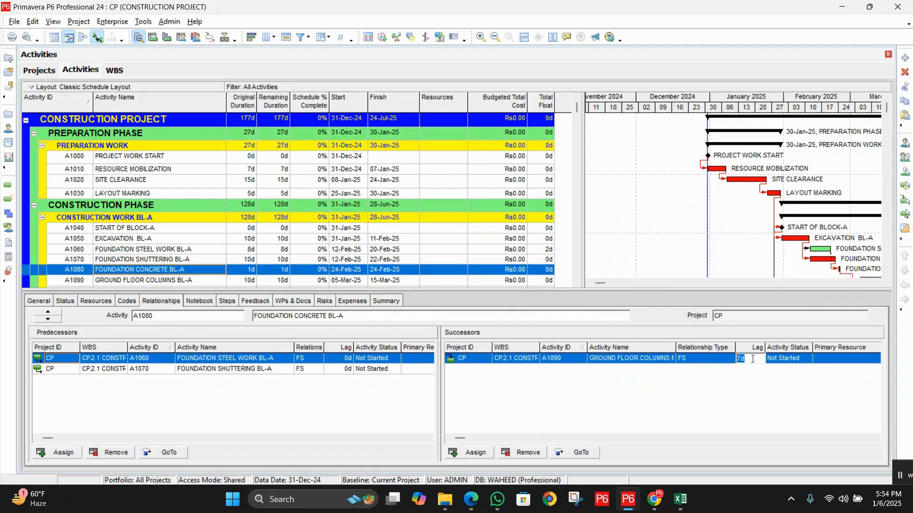
{"action": "left_click_drag", "start_coordinate": [766, 350], "coordinate": [780, 350]}
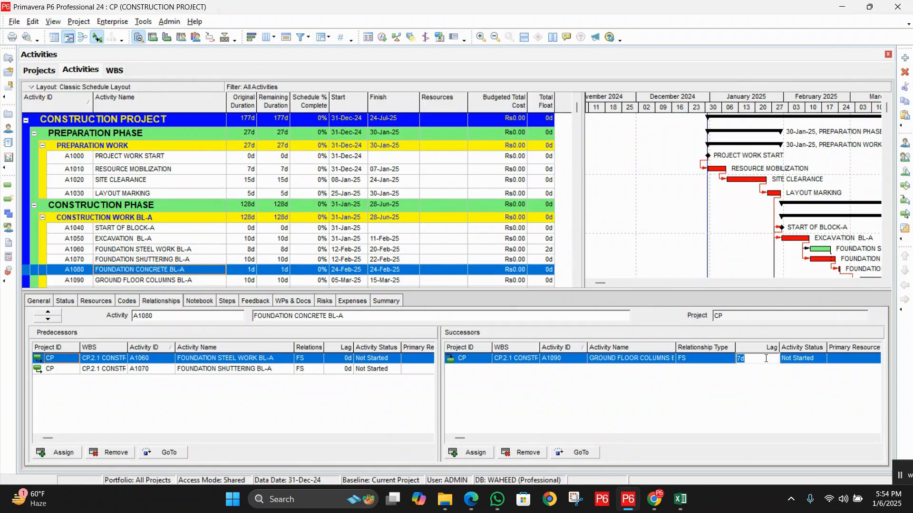
{"action": "type", "text": "0"}
{"action": "key", "text": "Return"}
- Reschedule the project with the lag removed and check the CONSTRUCTION PROJECT duration
{"action": "left_click", "coordinate": [381, 38]}
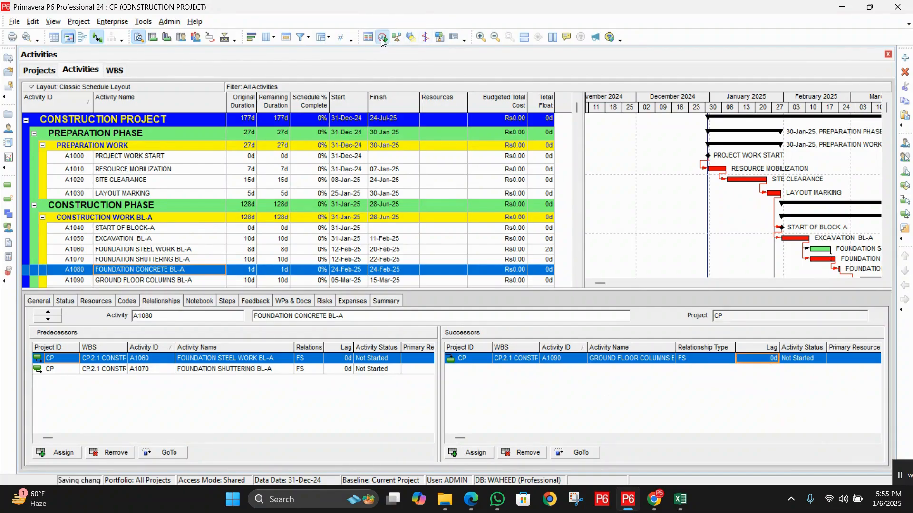
{"action": "left_click", "coordinate": [579, 217]}
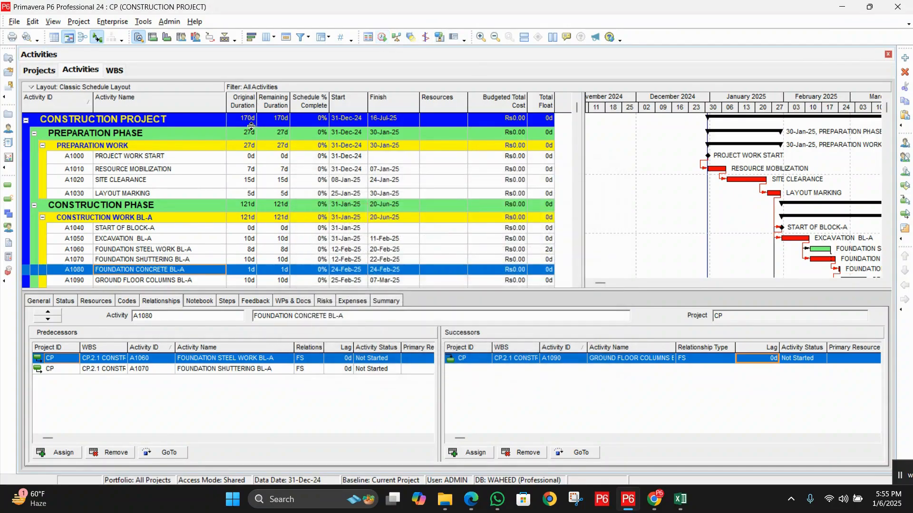
{"action": "left_click", "coordinate": [248, 122]}
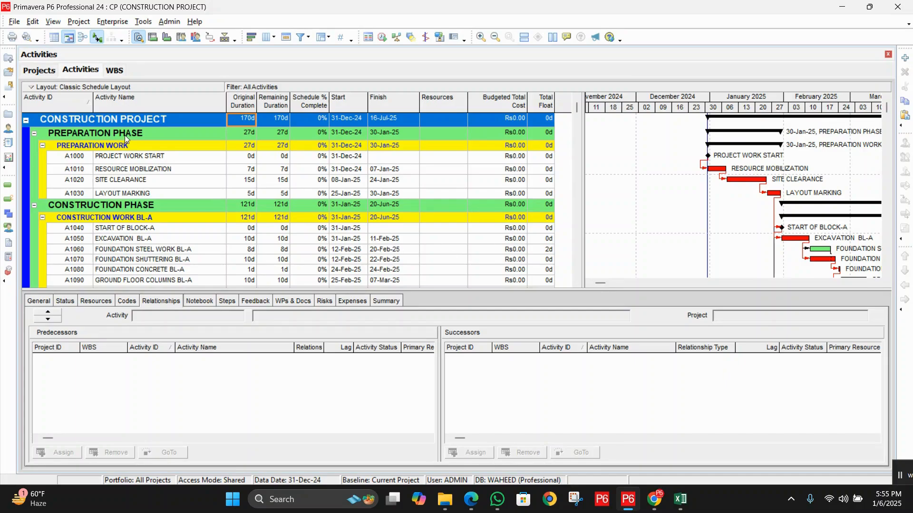
- Examine the start dates and relationship lag of RESOURCE MOBILIZATION and SITE CLEARANCE
{"action": "left_click", "coordinate": [159, 171]}
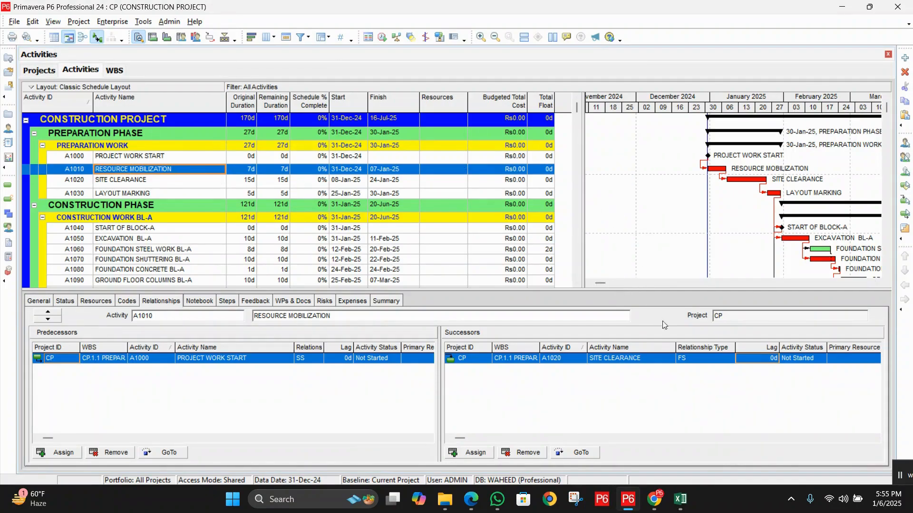
{"action": "left_click", "coordinate": [755, 358]}
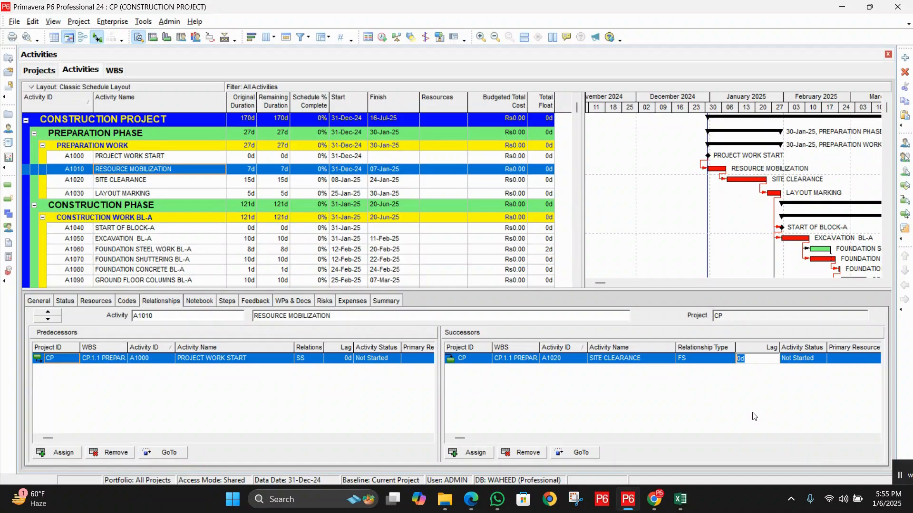
{"action": "left_click", "coordinate": [209, 182]}
{"action": "left_click", "coordinate": [341, 185]}
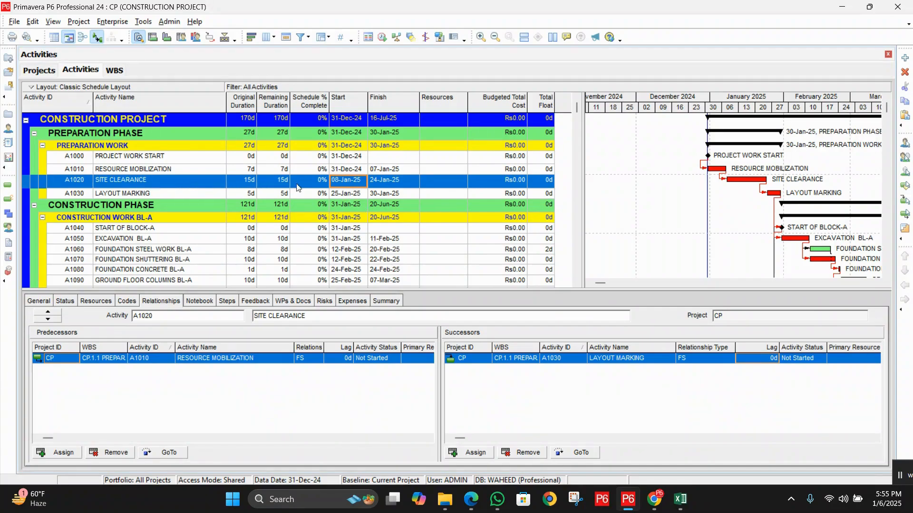
{"action": "left_click", "coordinate": [351, 173]}
{"action": "left_click", "coordinate": [351, 181]}
- Set the lag from RESOURCE MOBILIZATION to its successor SITE CLEARANCE to -3 days
{"action": "left_click", "coordinate": [351, 170]}
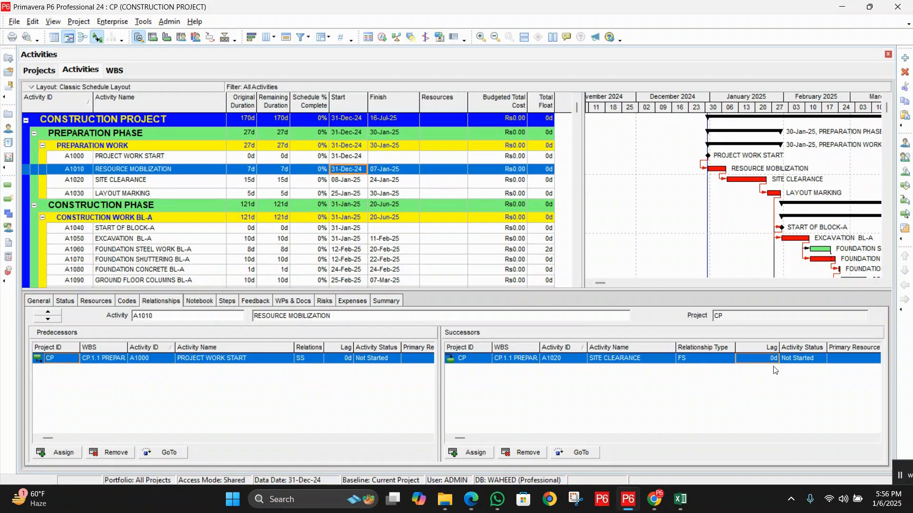
{"action": "left_click", "coordinate": [759, 357]}
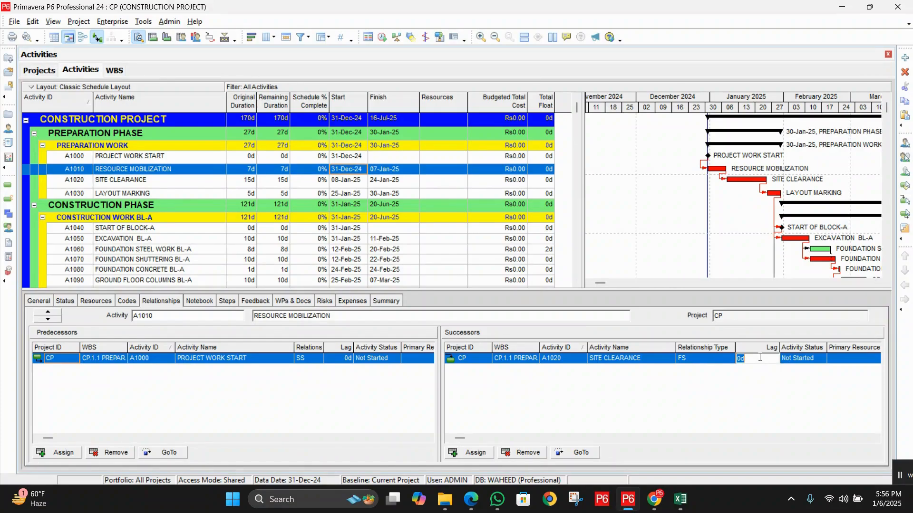
{"action": "type", "text": "-3"}
{"action": "key", "text": "Return"}
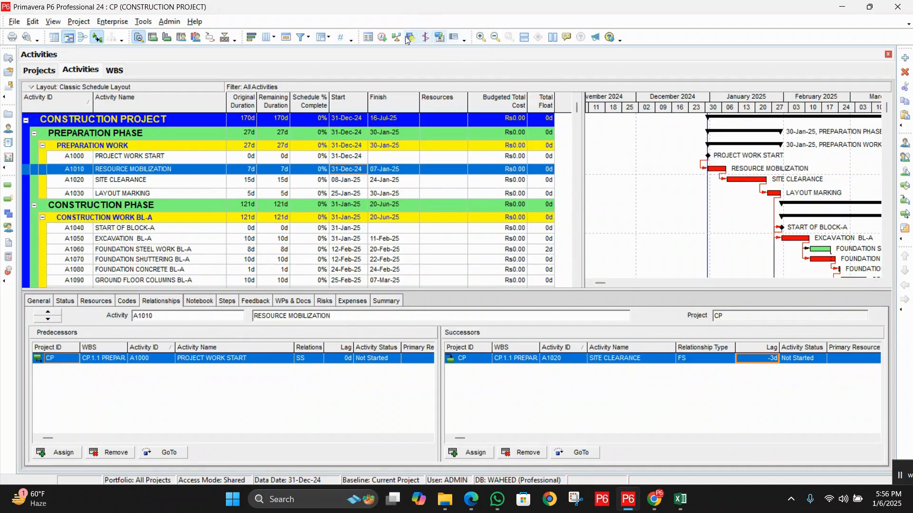
- Reschedule the project with the negative lag and check the overall duration and the SITE CLEARANCE start date on an enlarged timescale
{"action": "left_click", "coordinate": [382, 37]}
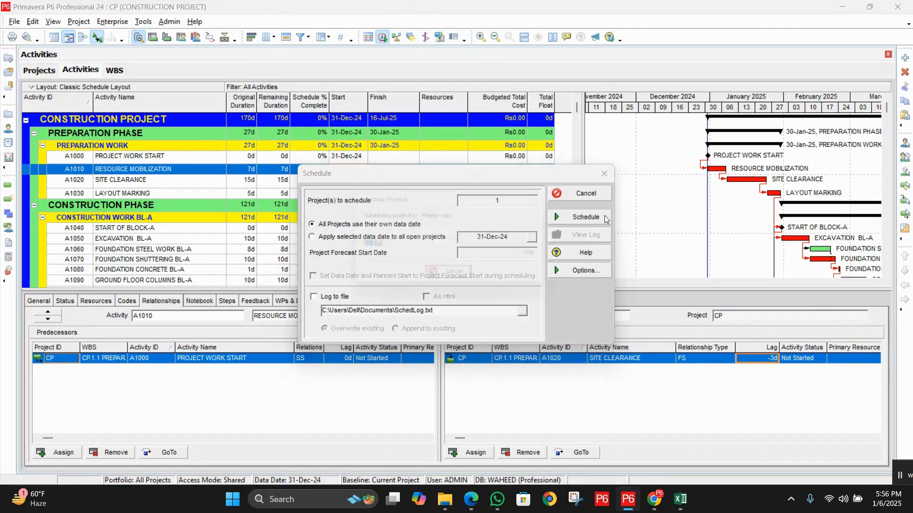
{"action": "left_click", "coordinate": [604, 215]}
{"action": "left_click", "coordinate": [245, 122]}
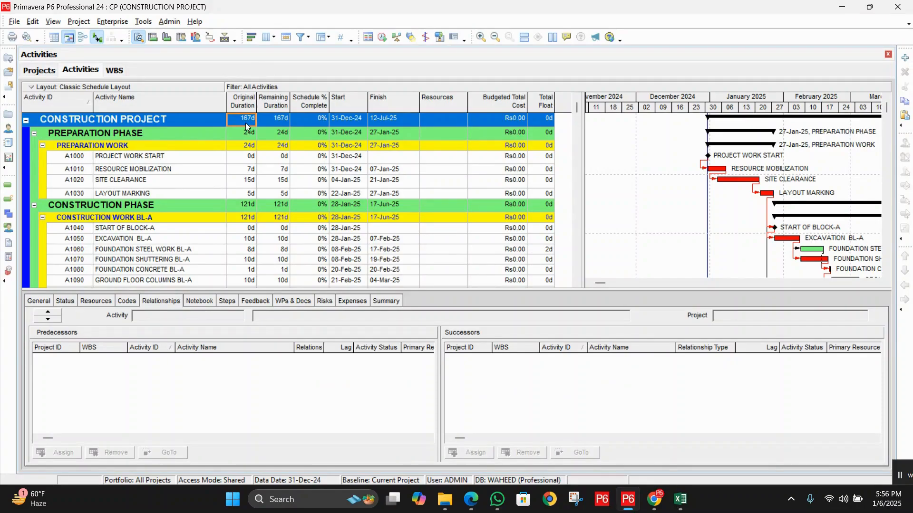
{"action": "left_click", "coordinate": [343, 179]}
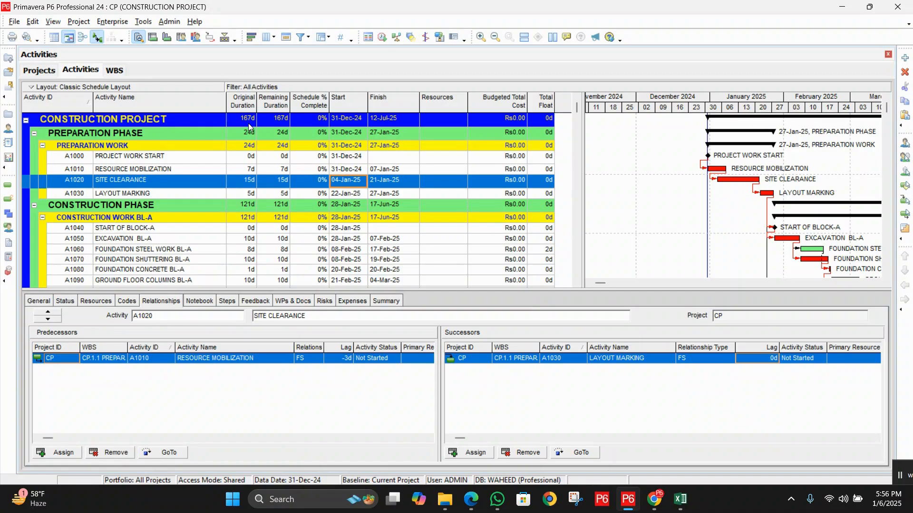
{"action": "left_click", "coordinate": [480, 38]}
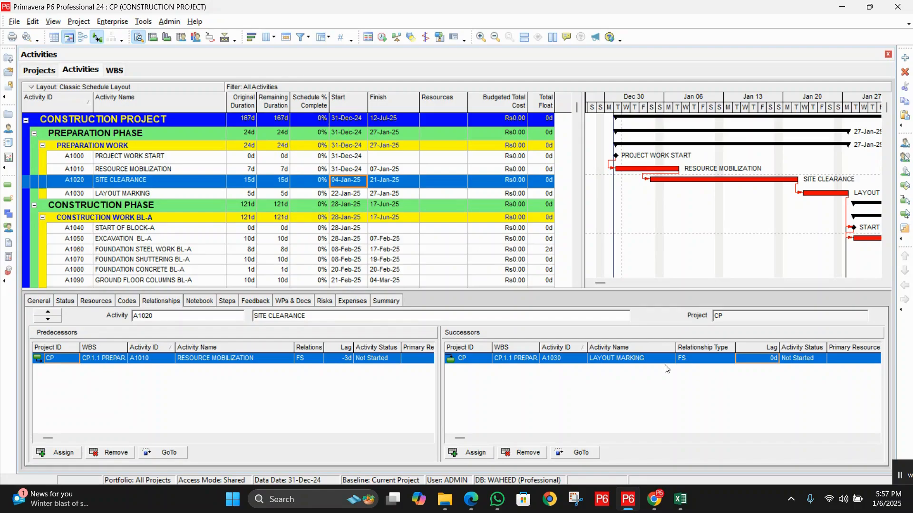
- Set the lag from RESOURCE MOBILIZATION to its successor SITE CLEARANCE to 0
{"action": "left_click", "coordinate": [203, 170]}
{"action": "left_click", "coordinate": [761, 361]}
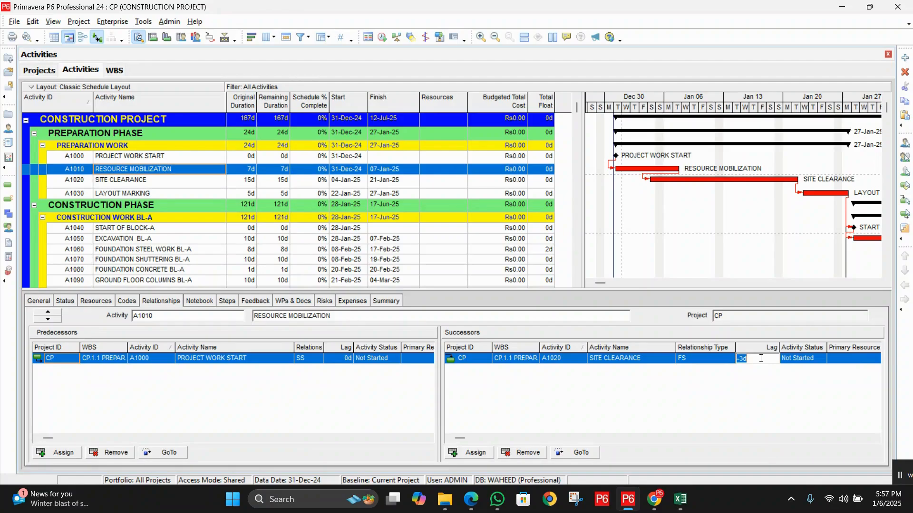
{"action": "type", "text": "0"}
{"action": "key", "text": "Return"}
- Reschedule the project without the negative lag and check its overall duration and timeline
{"action": "left_click", "coordinate": [383, 37]}
{"action": "left_click", "coordinate": [588, 219]}
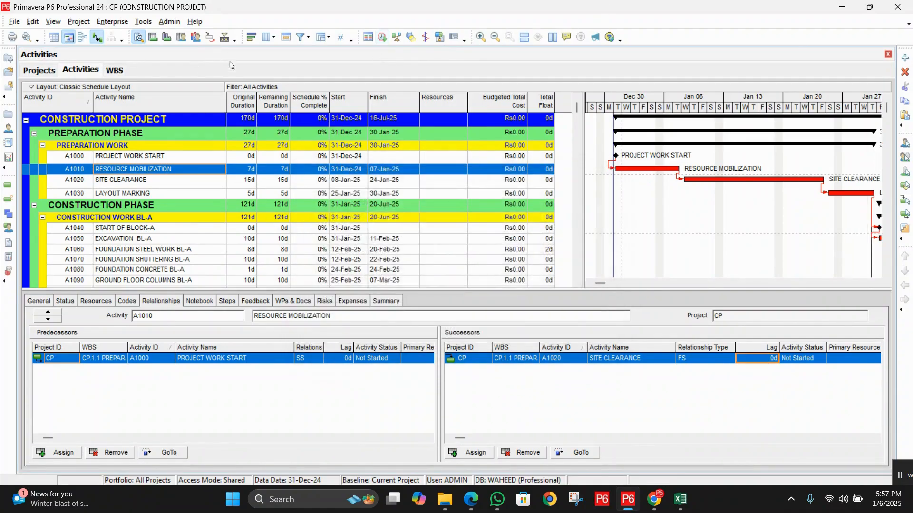
{"action": "left_click", "coordinate": [238, 119]}
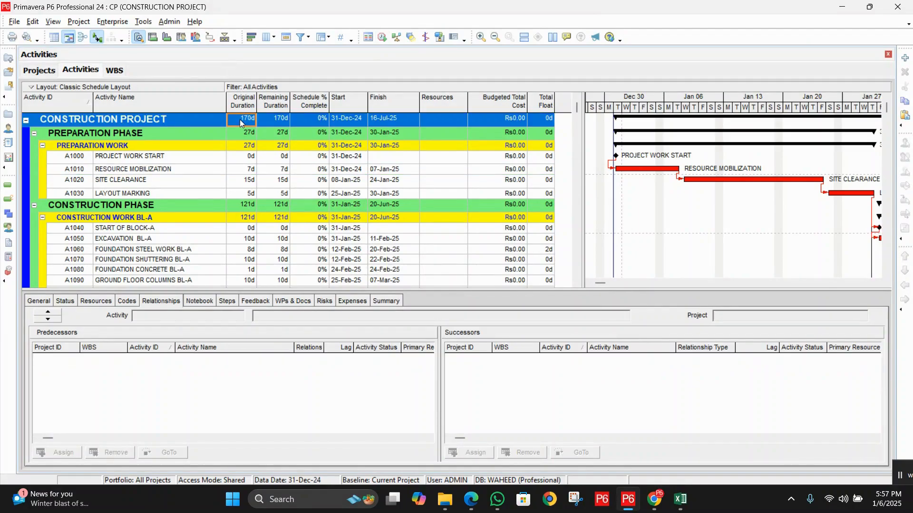
{"action": "left_click", "coordinate": [495, 39]}
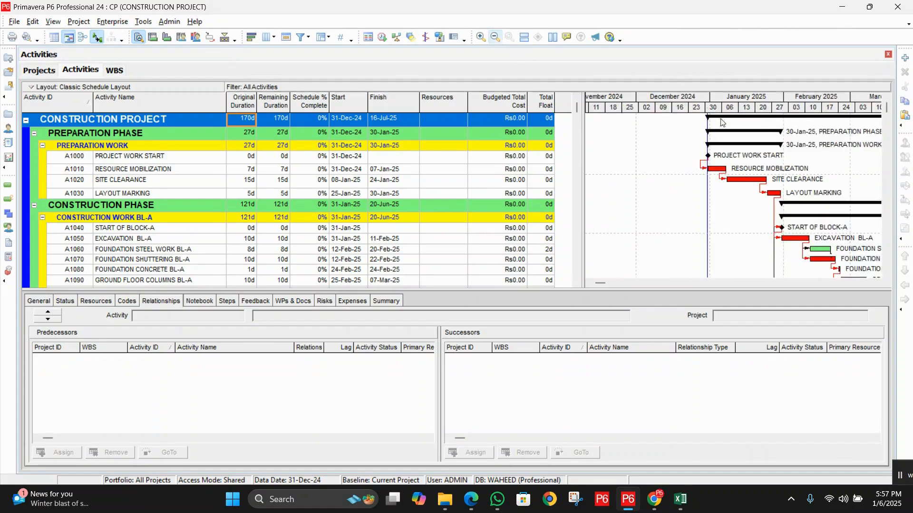
{"action": "left_click", "coordinate": [876, 284]}
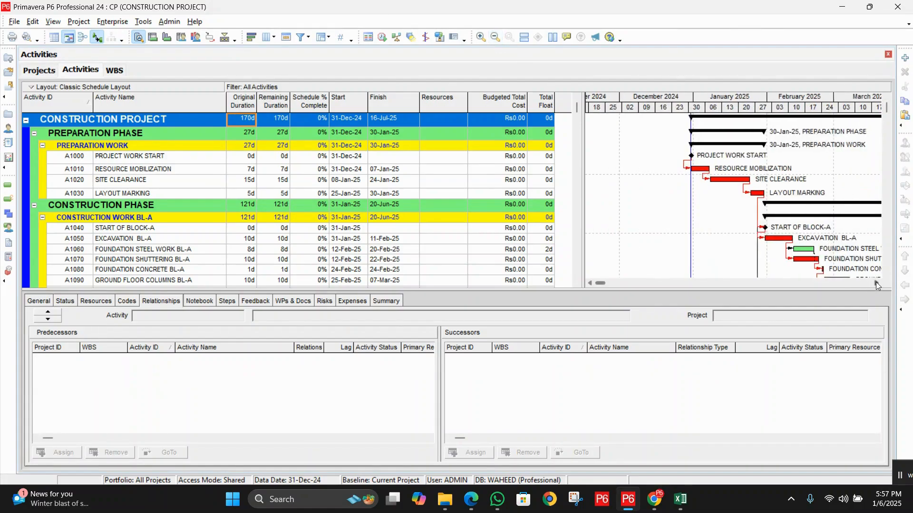